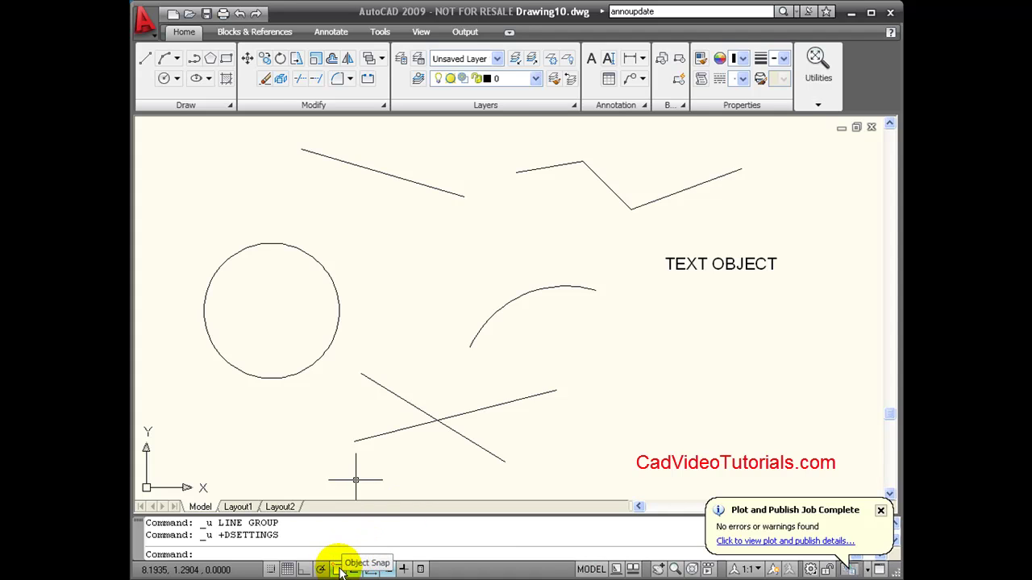
# - Turn off object snap tracking, clear all object snap modes, and enable object snap with only Endpoint active
pyautogui.rightClick(341, 570)
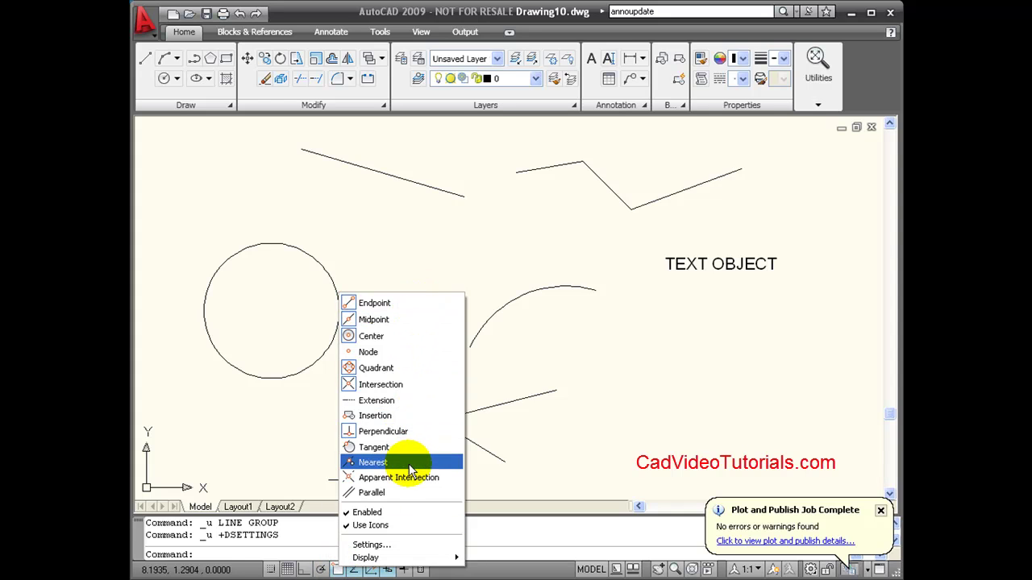
pyautogui.click(396, 547)
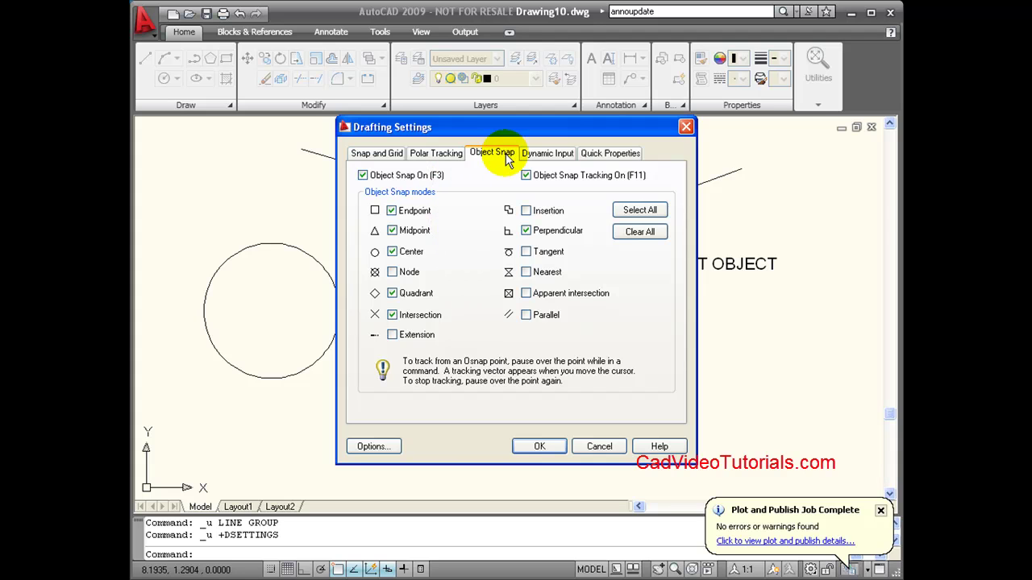
pyautogui.click(364, 176)
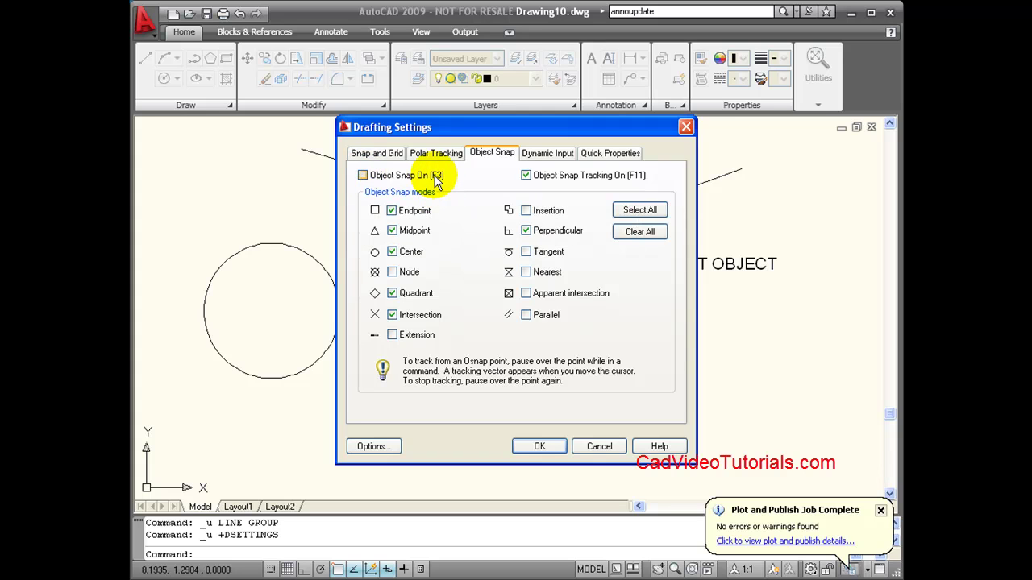
pyautogui.click(526, 176)
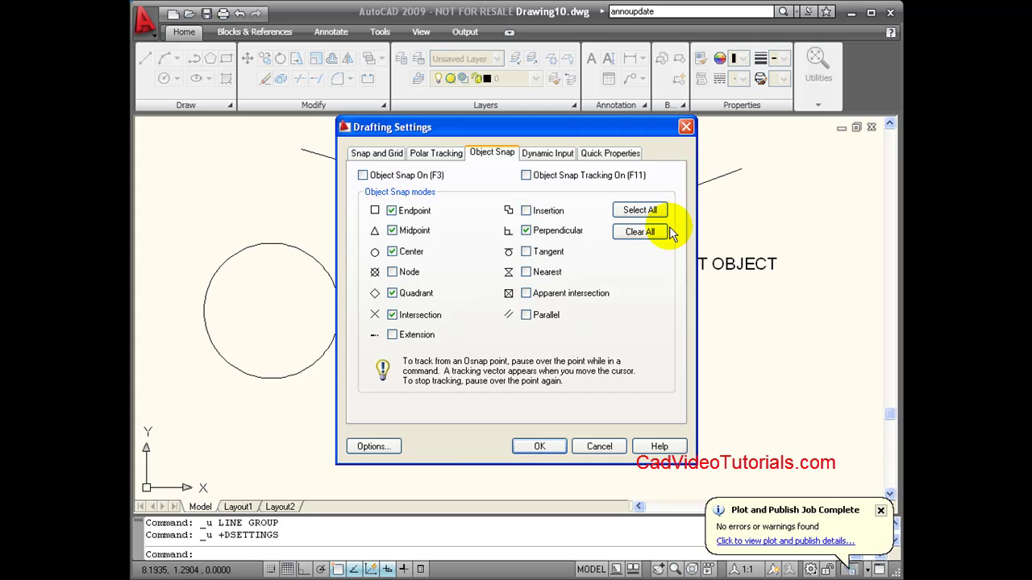
pyautogui.click(646, 232)
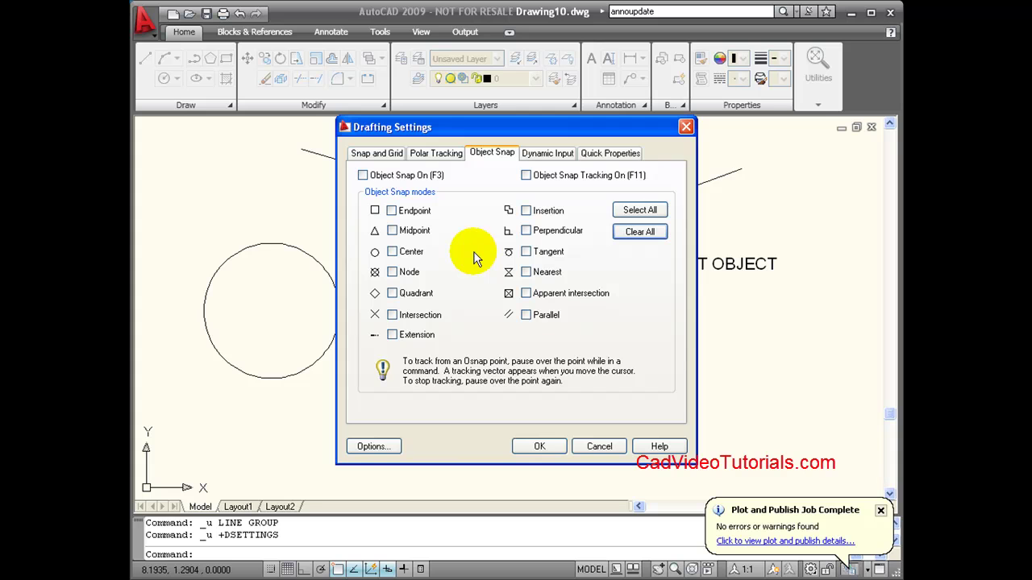
pyautogui.click(393, 212)
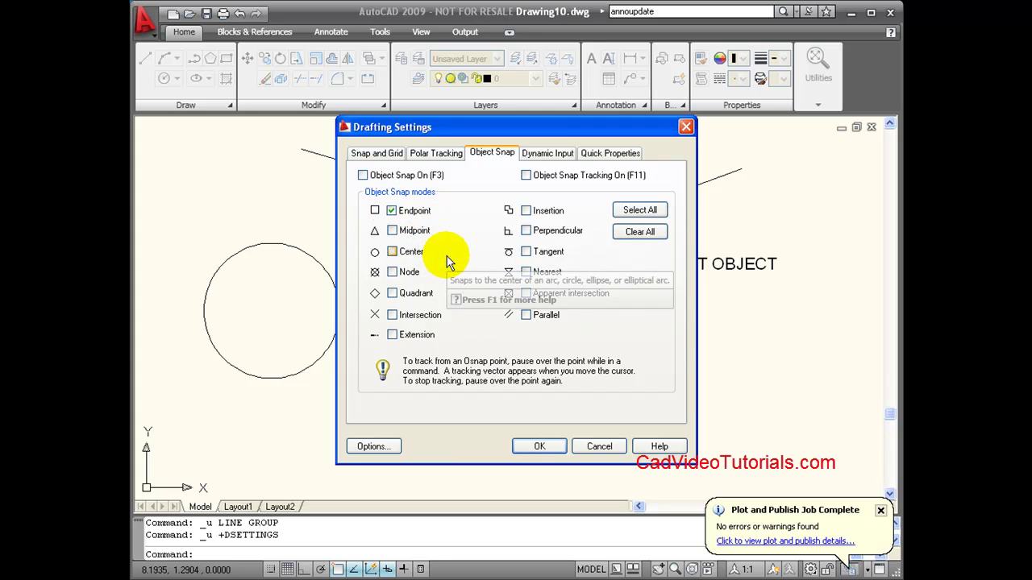
pyautogui.click(363, 175)
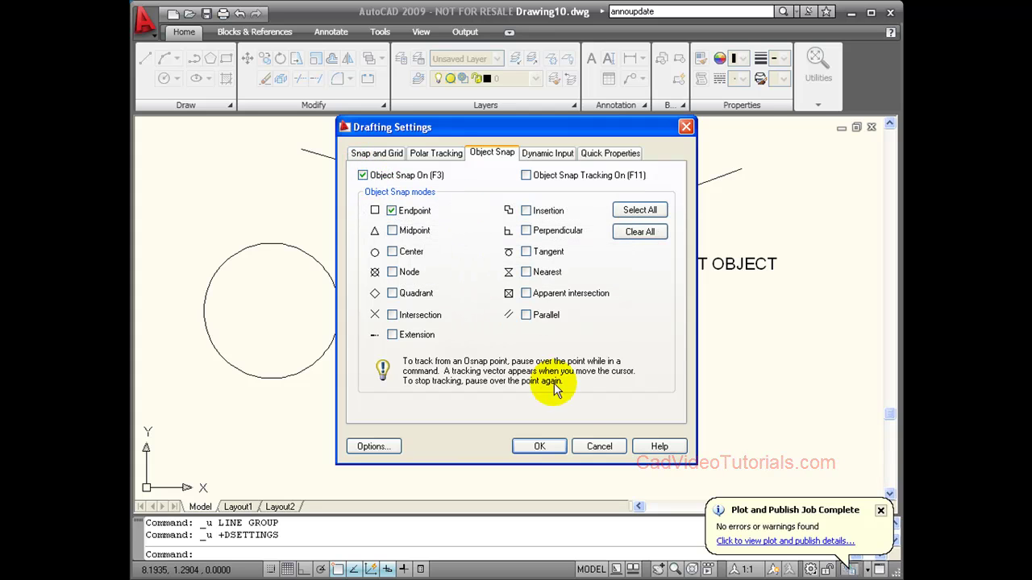
pyautogui.click(548, 447)
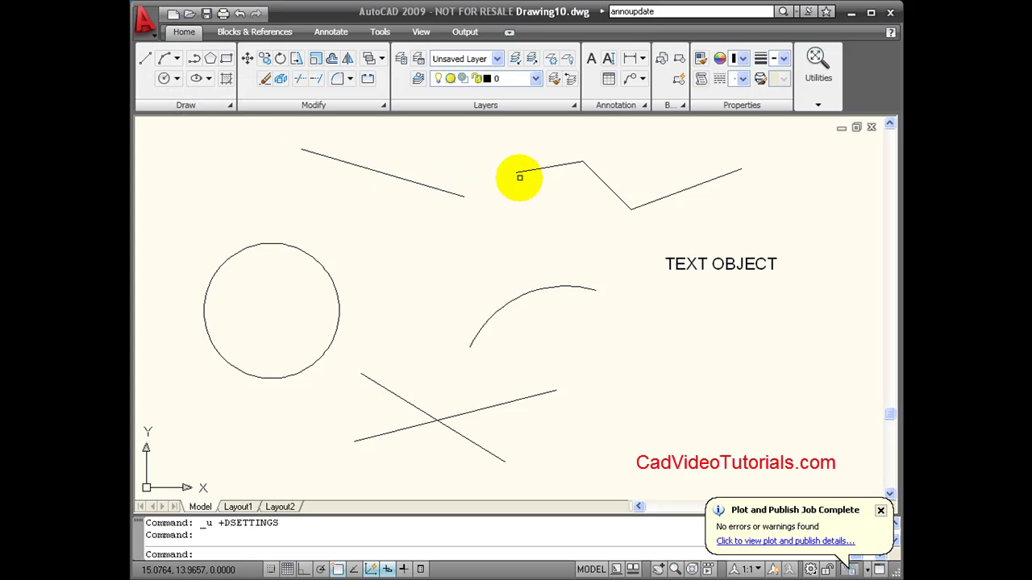
# - Draw a line from the upper-left line's left endpoint to the arc's right endpoint
pyautogui.click(146, 59)
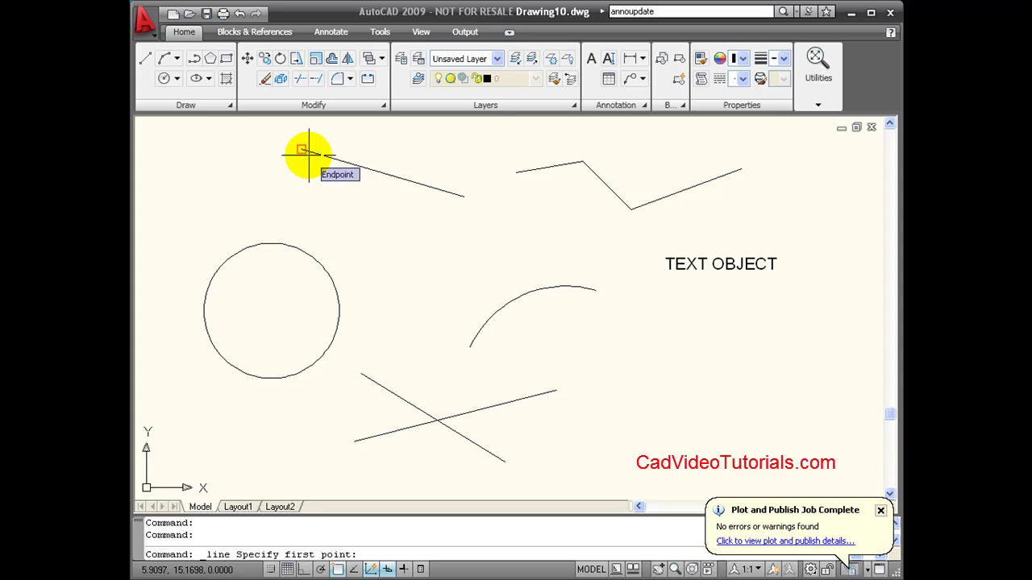
pyautogui.click(307, 154)
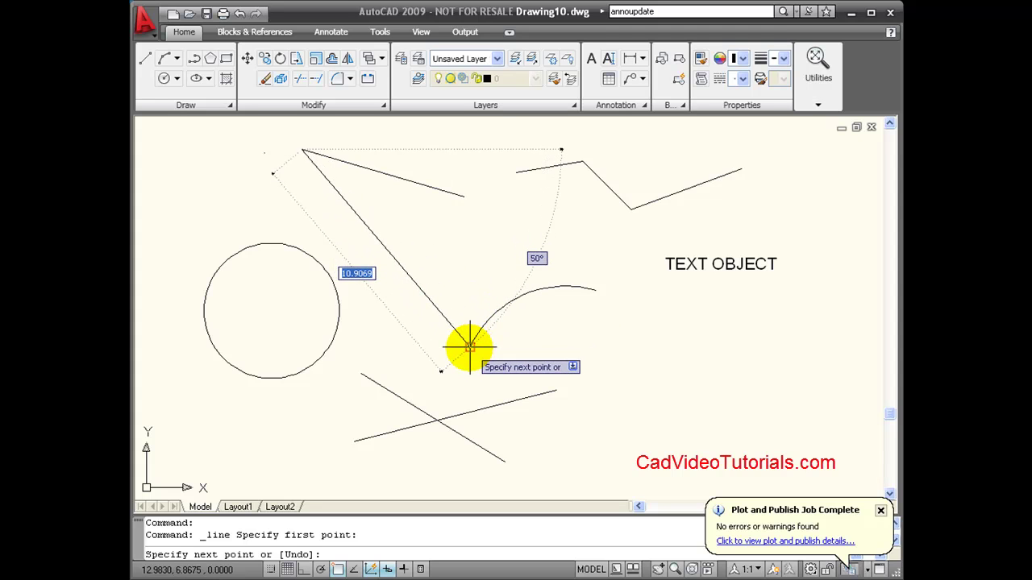
pyautogui.click(595, 288)
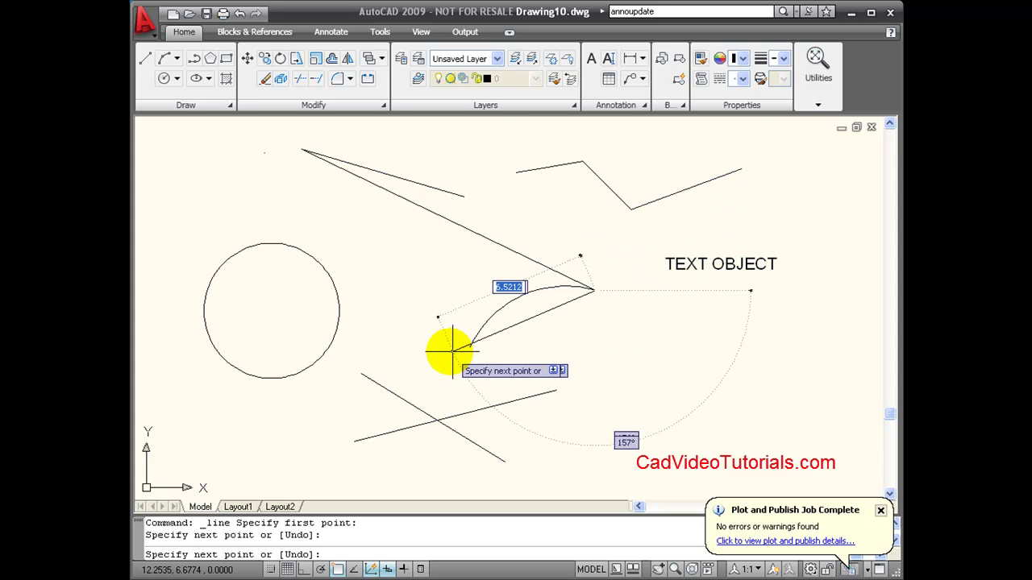
pyautogui.rightClick(563, 222)
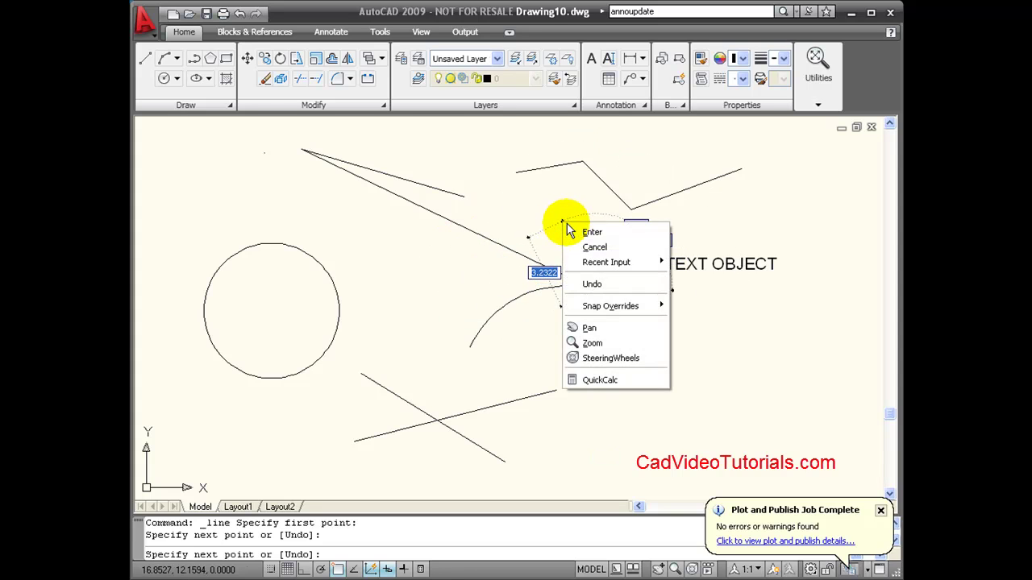
pyautogui.click(585, 230)
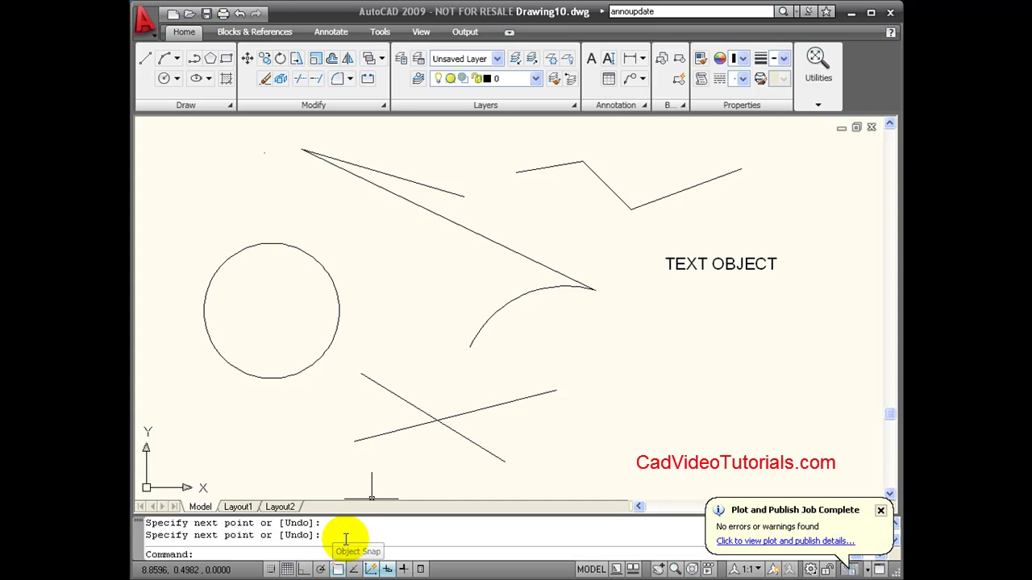
# - Toggle running object snap off and on, leaving it off
pyautogui.click(338, 569)
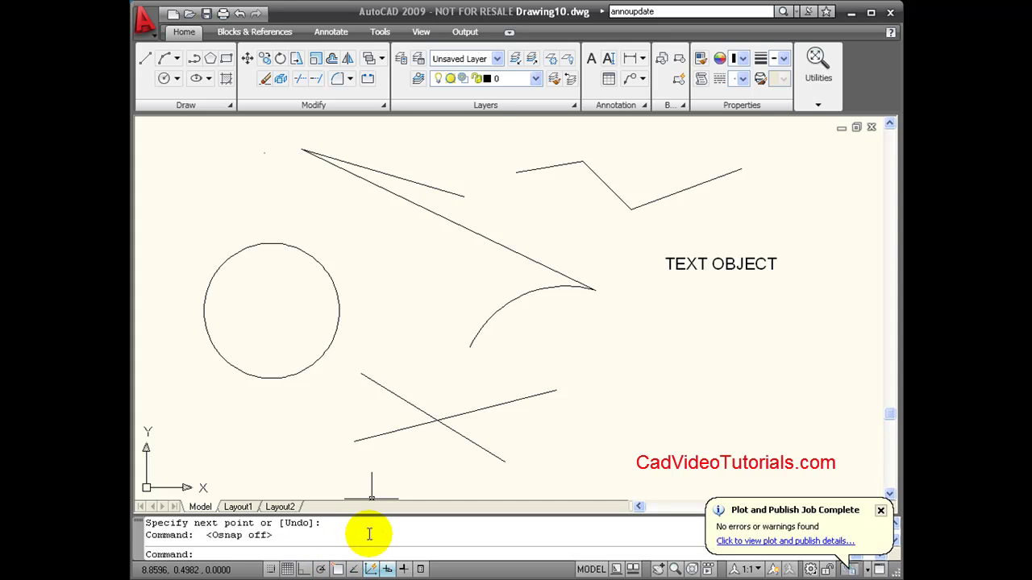
pyautogui.click(338, 569)
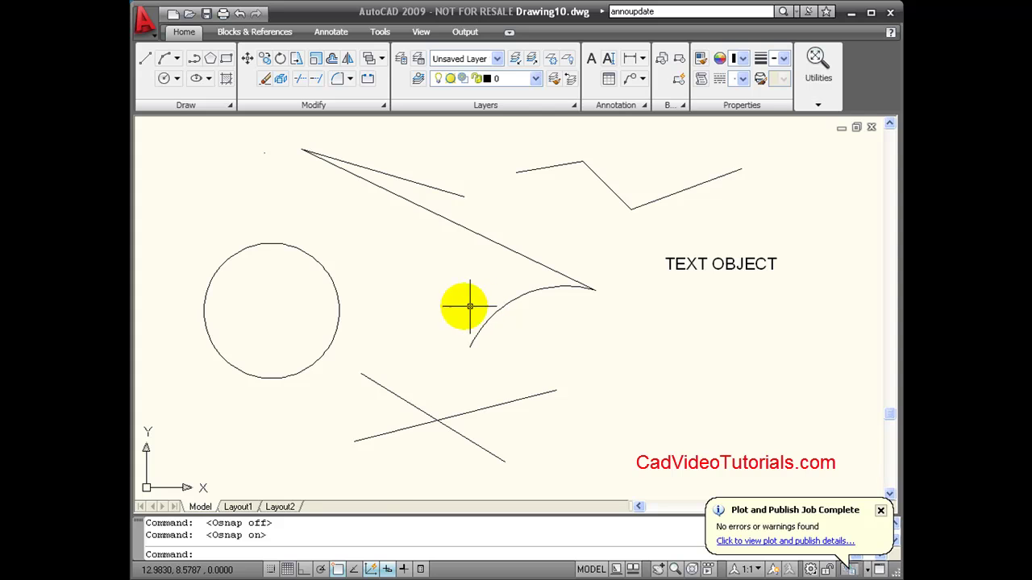
pyautogui.click(338, 570)
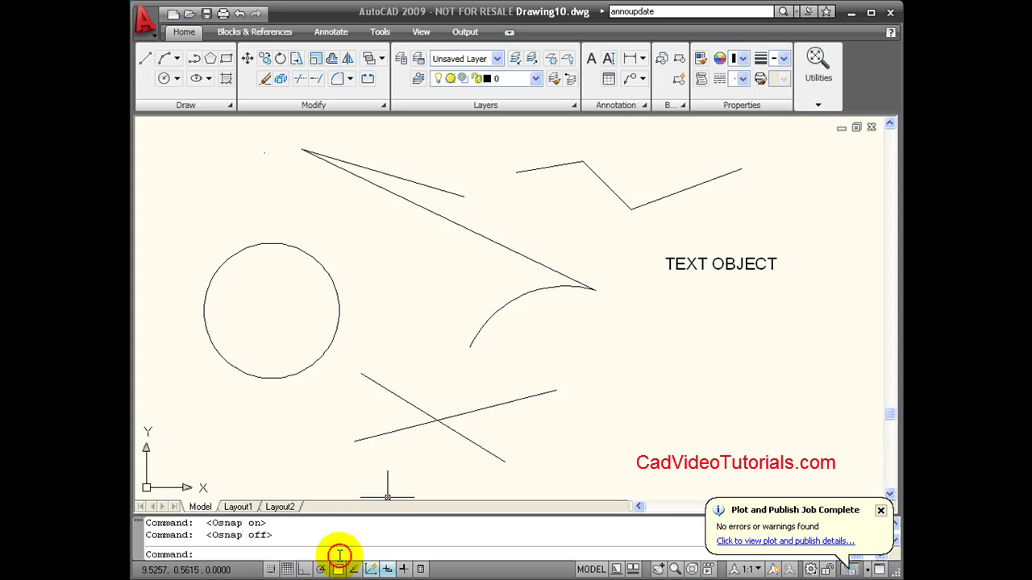
# - Start a line at the upper-left line's left endpoint using a one-time Endpoint snap override
pyautogui.click(145, 61)
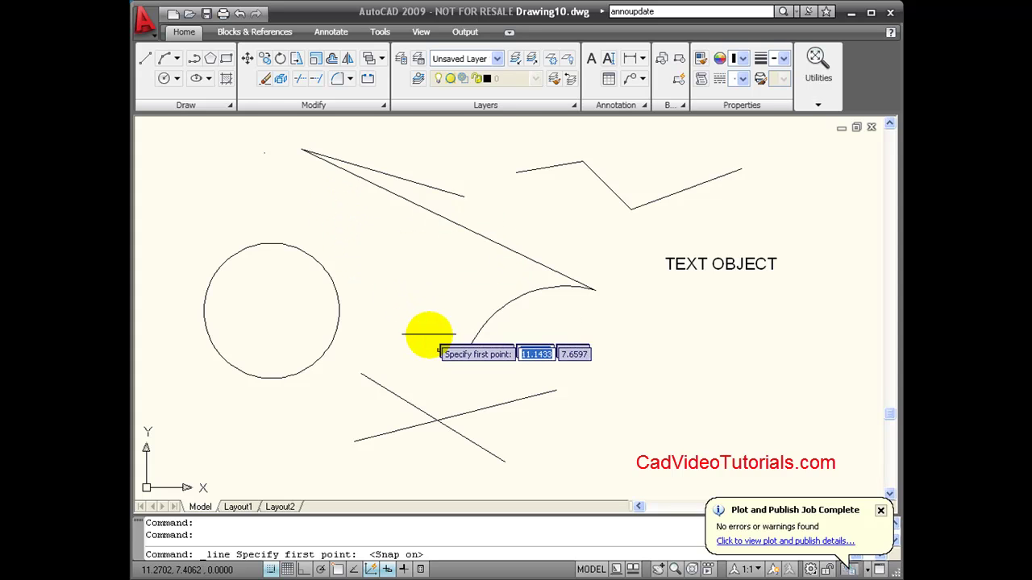
pyautogui.keyDown('shift'); pyautogui.rightClick(600, 423); pyautogui.keyUp('shift')
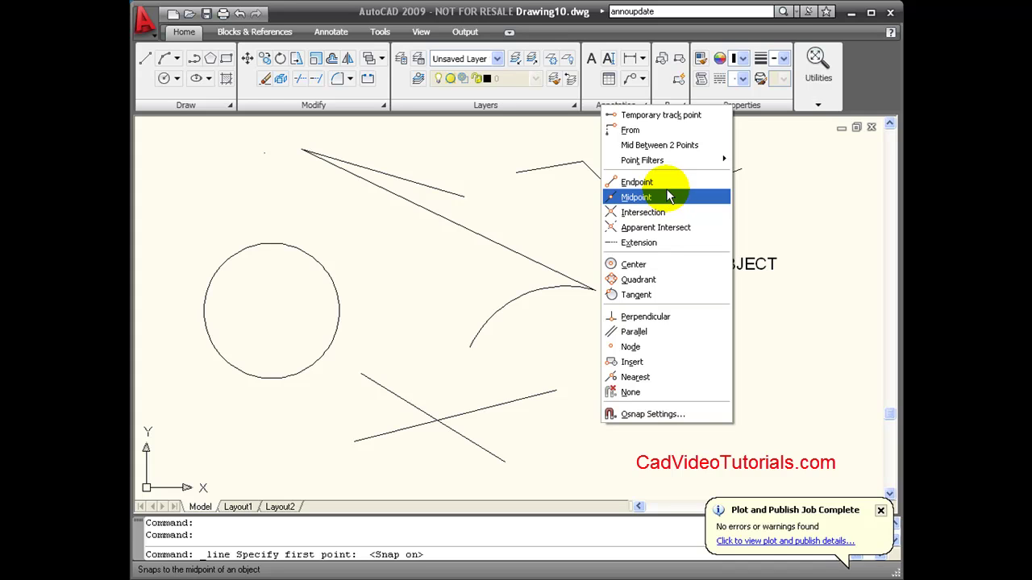
pyautogui.click(658, 182)
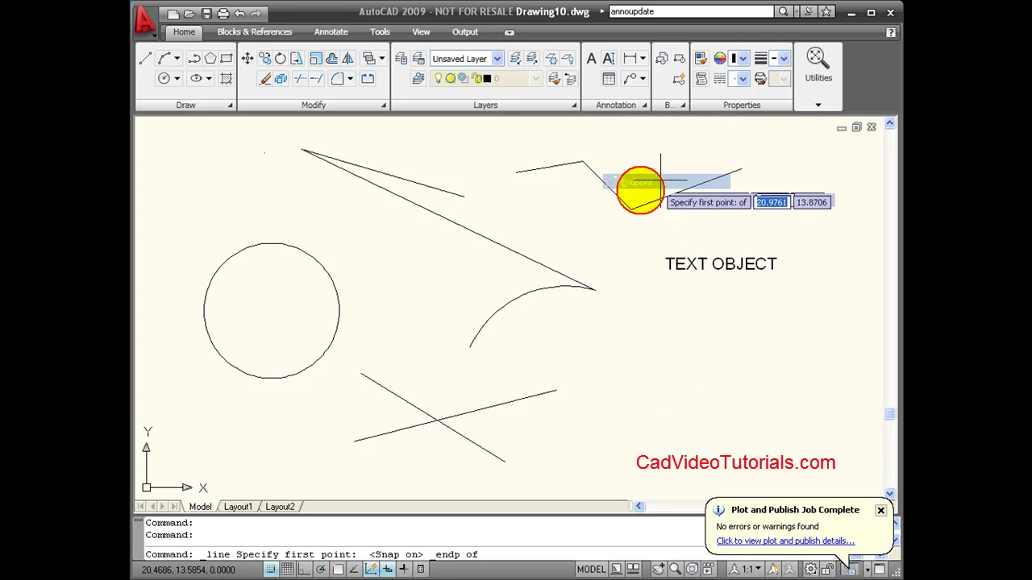
pyautogui.click(300, 150)
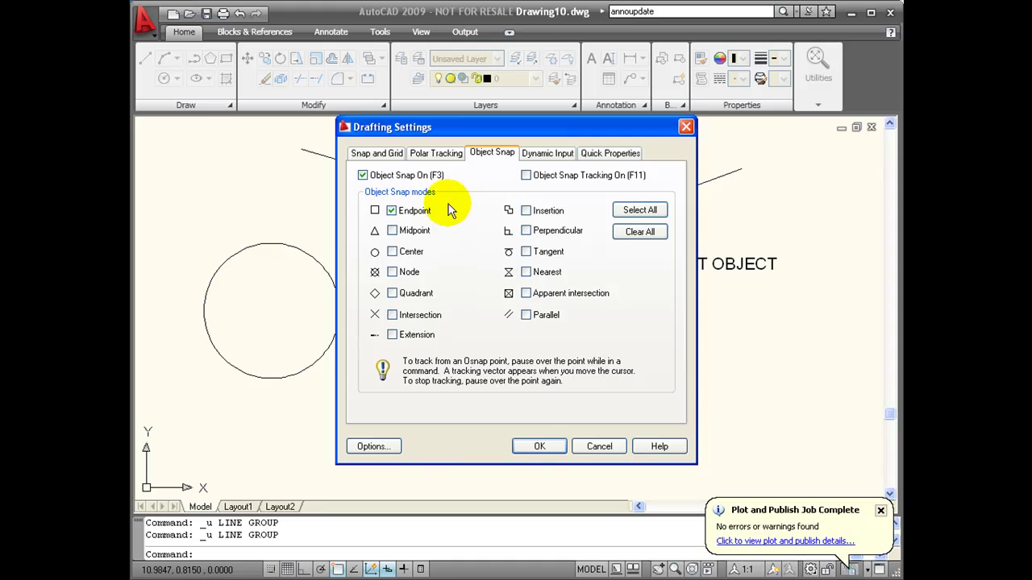
# - Replace Endpoint with Midpoint as the only active object snap mode
pyautogui.click(392, 210)
pyautogui.click(392, 231)
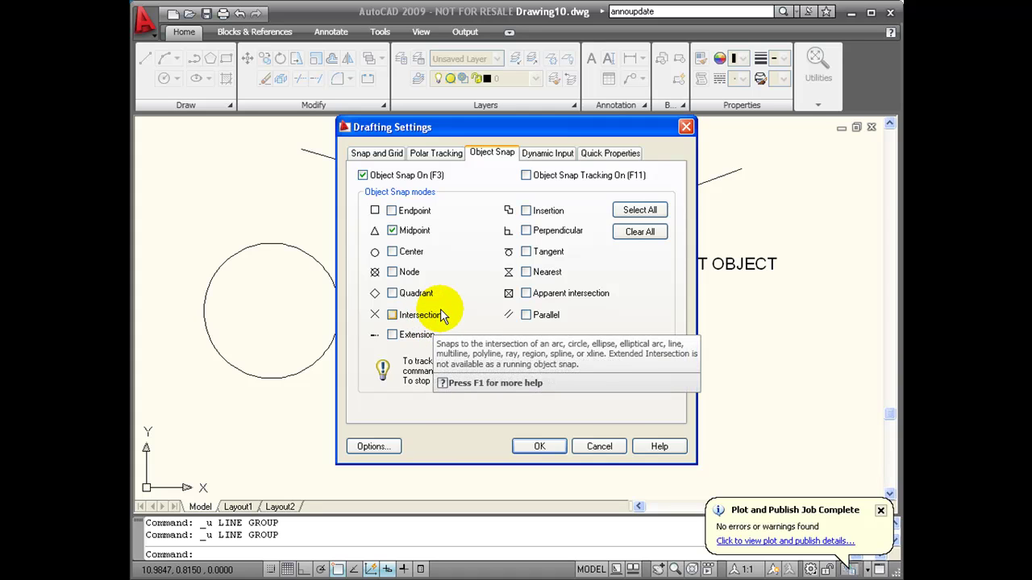
pyautogui.click(545, 446)
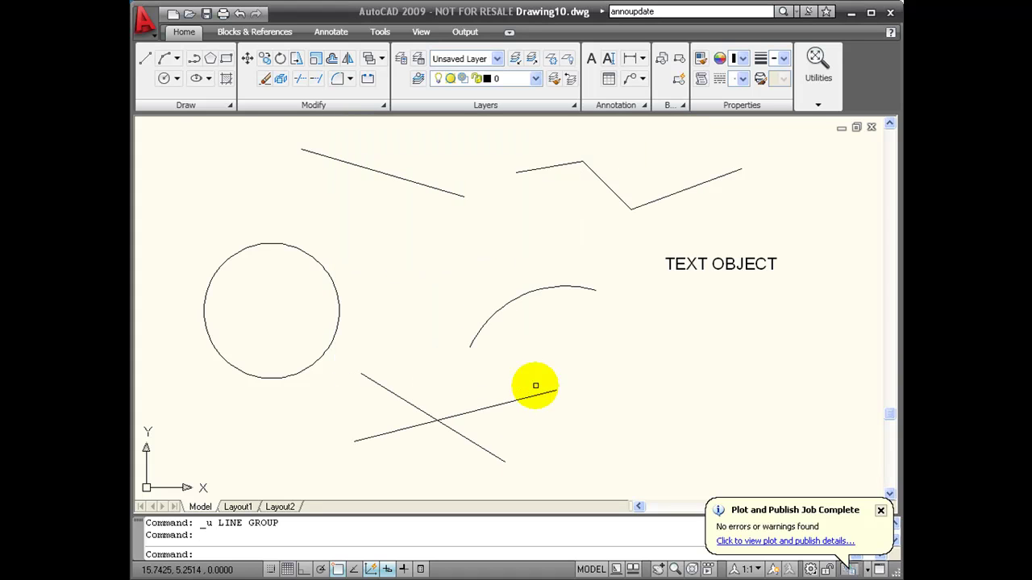
# - Draw connected lines from the upper-left line's midpoint to the arc's midpoint and on to the midpoint of the zigzag's middle segment
pyautogui.click(145, 58)
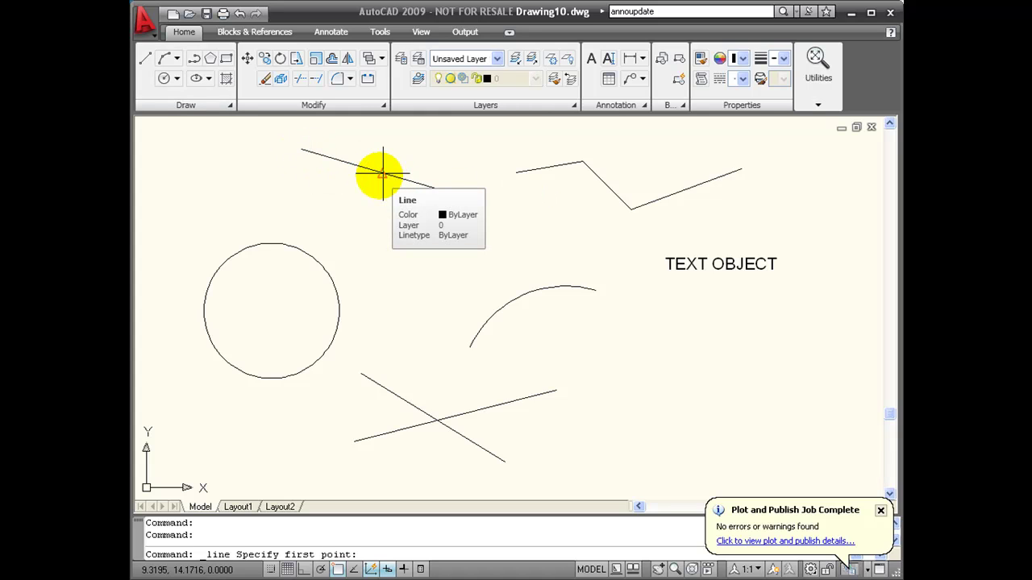
pyautogui.click(382, 173)
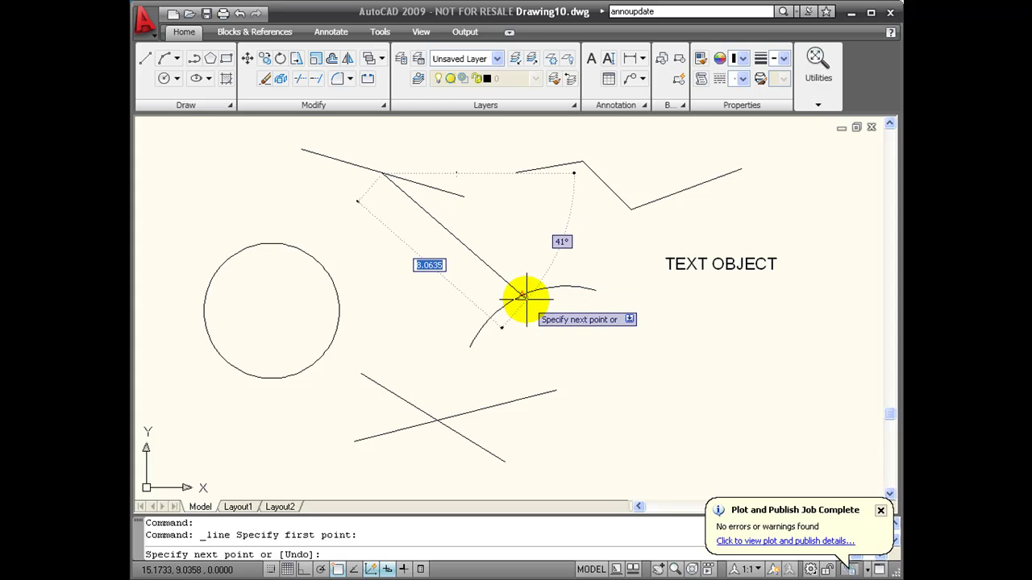
pyautogui.click(522, 297)
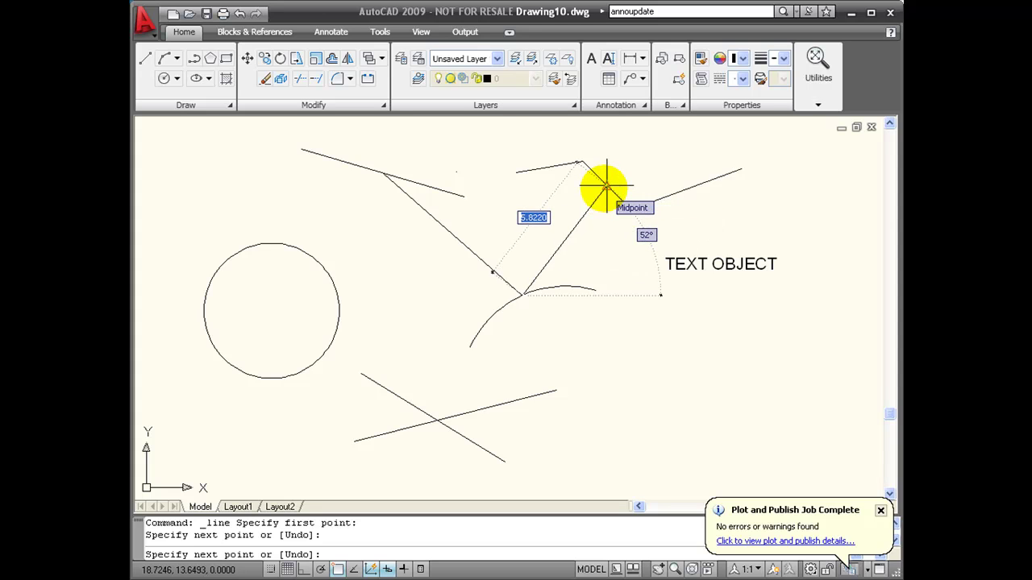
pyautogui.click(604, 187)
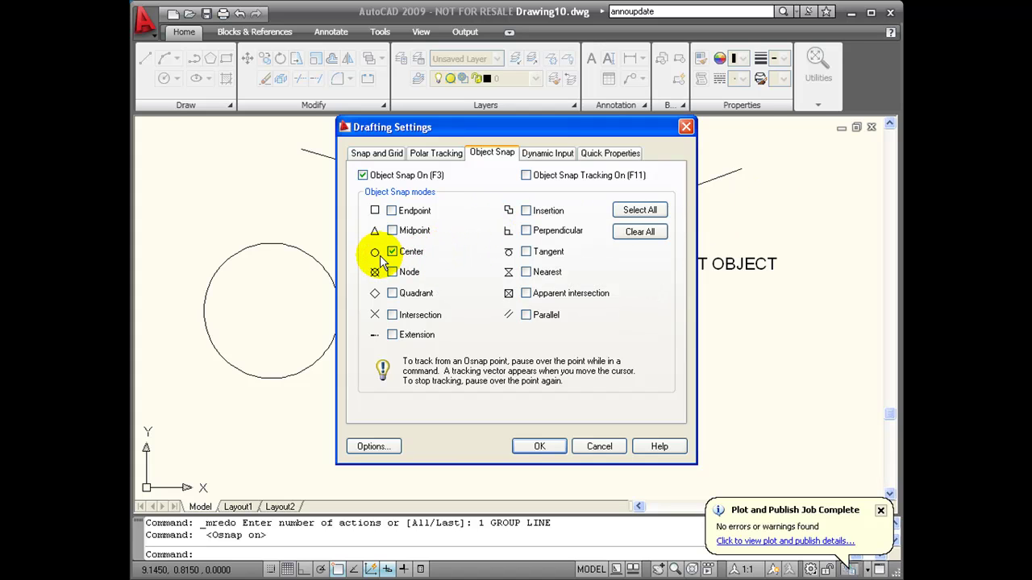
# - Apply the Center object snap mode and draw a line from the circle's center to the arc's center
pyautogui.click(545, 447)
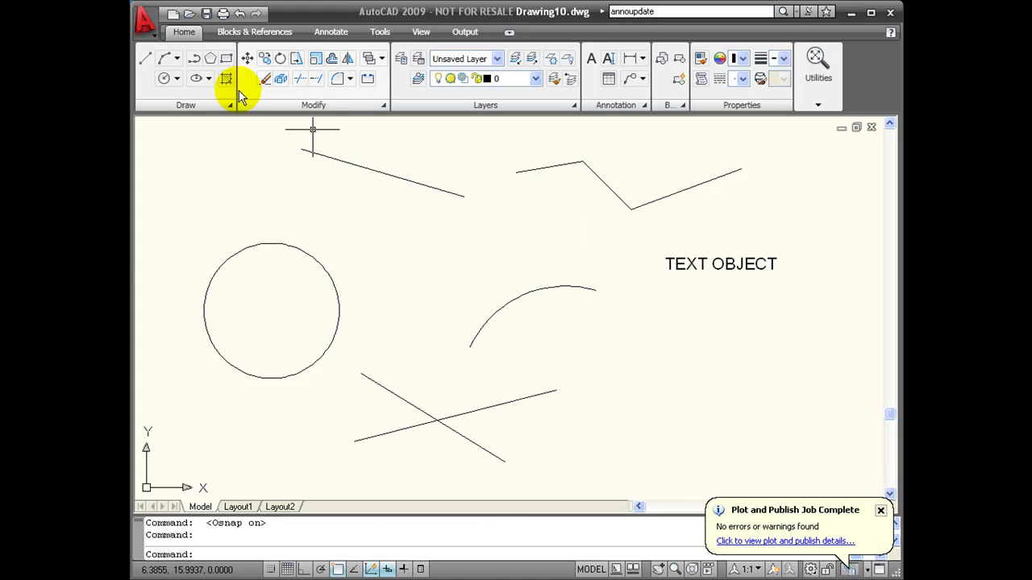
pyautogui.click(145, 58)
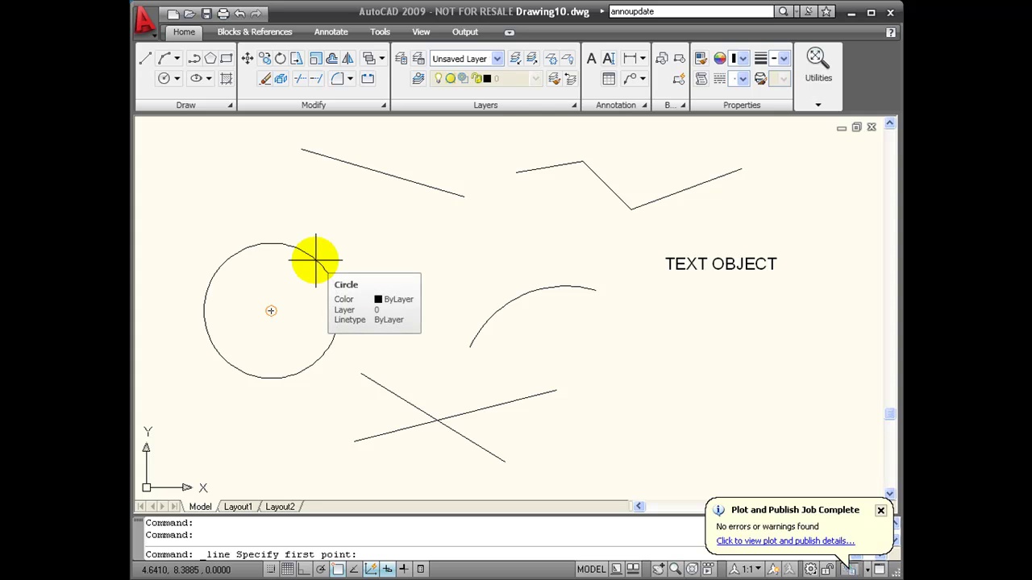
pyautogui.click(316, 260)
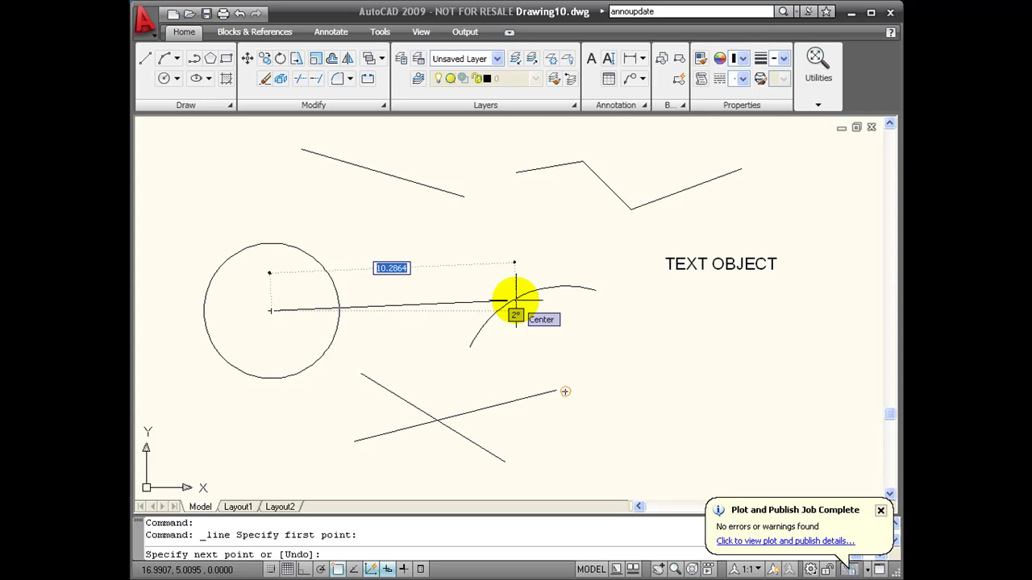
pyautogui.click(565, 392)
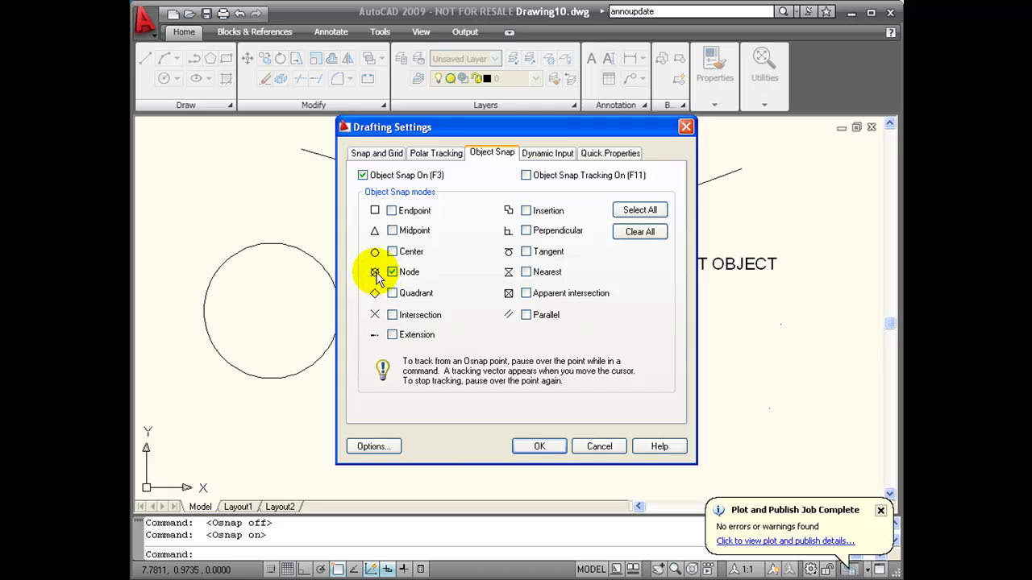
# - Apply Node as the only active object snap mode
pyautogui.click(543, 447)
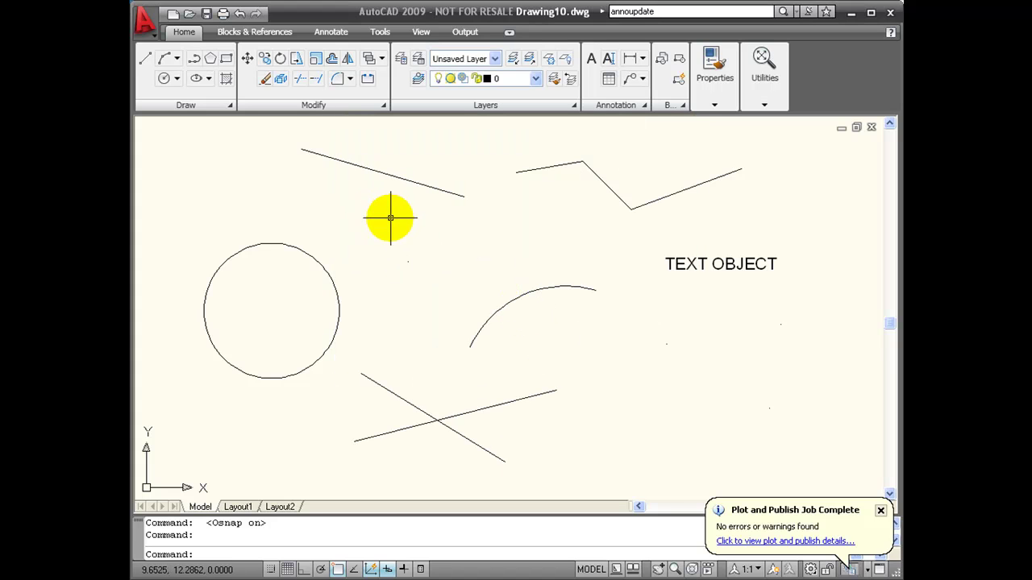
pyautogui.click(230, 107)
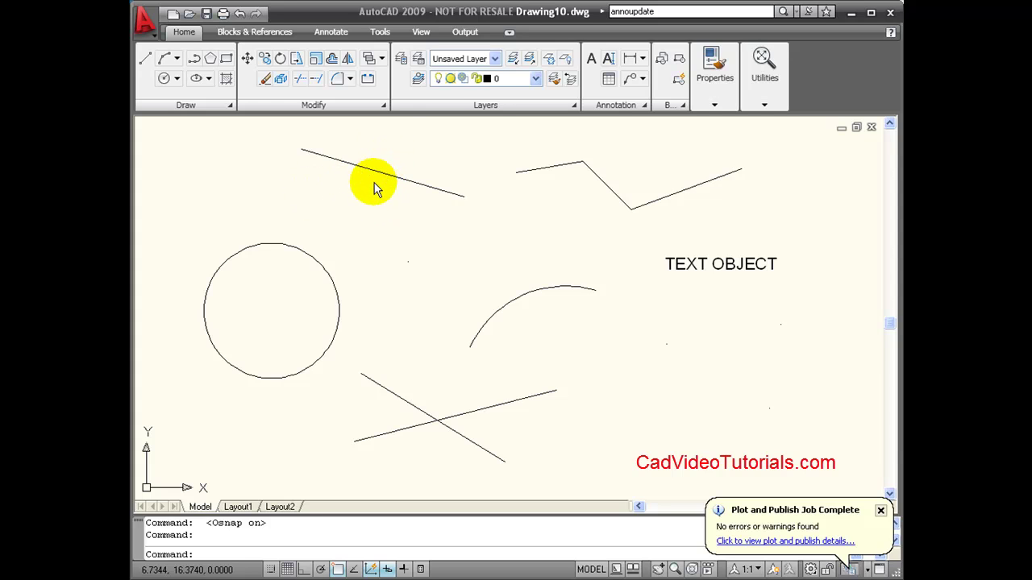
pyautogui.click(370, 226)
pyautogui.press('Escape')
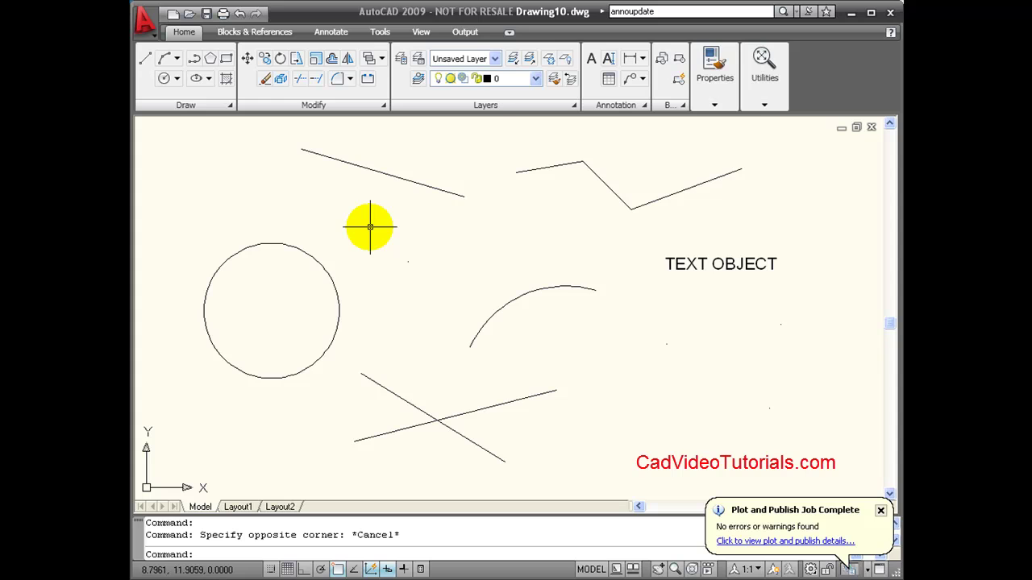
# - Divide the upper-left line into 4 segments with the Divide command
pyautogui.write('divid')
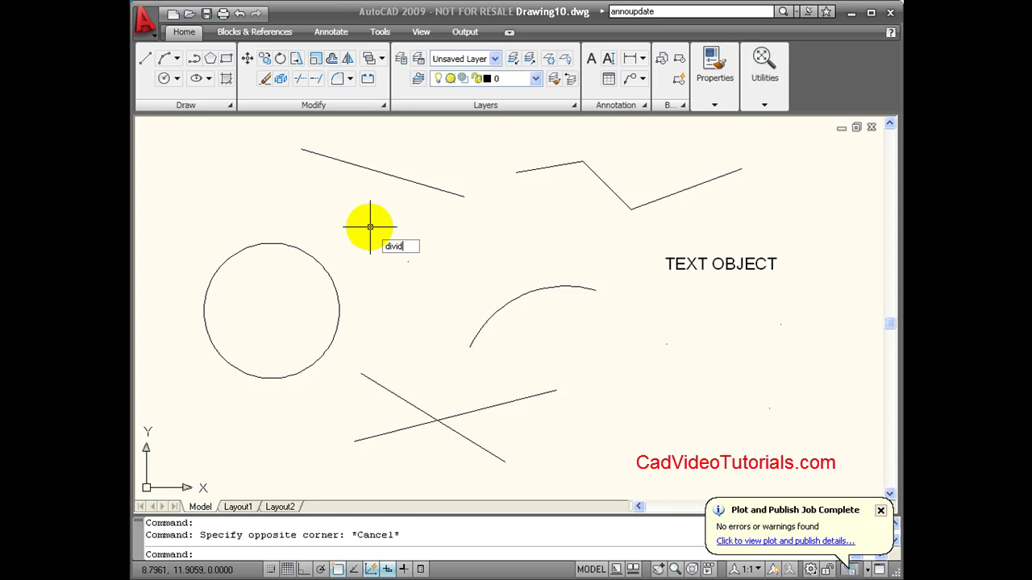
pyautogui.write('e')
pyautogui.press('Return')
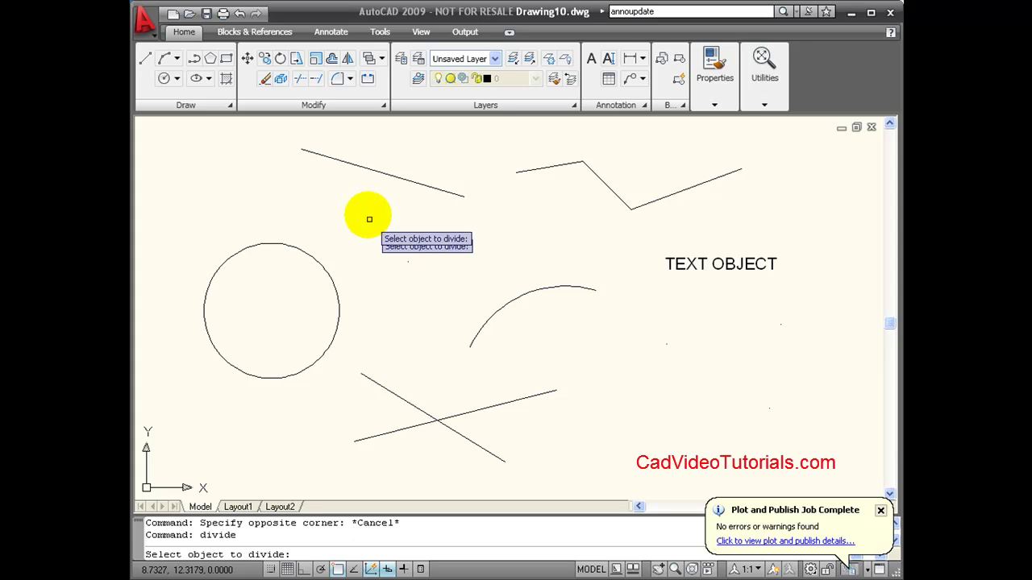
pyautogui.click(382, 172)
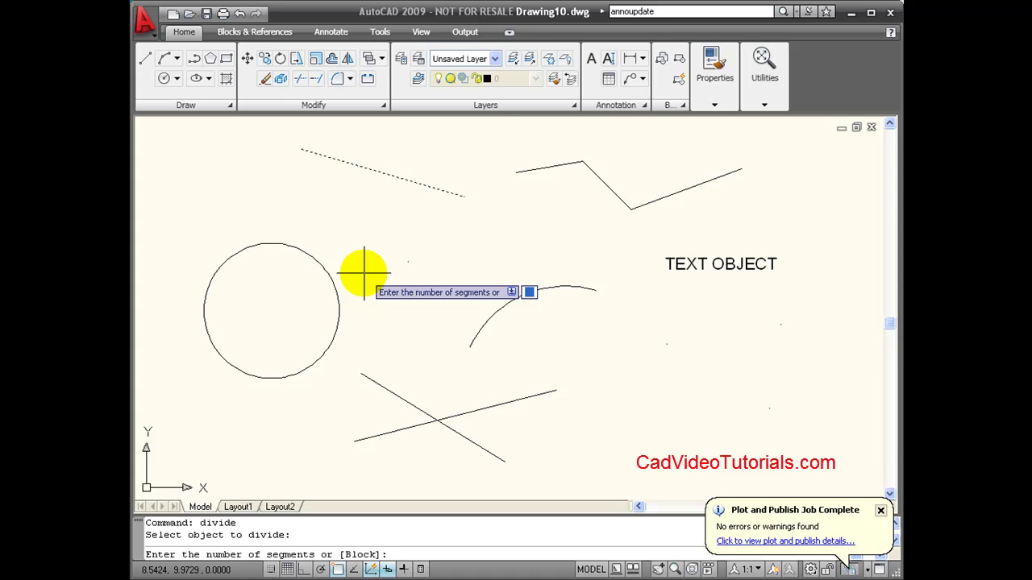
pyautogui.write('4')
pyautogui.press('Return')
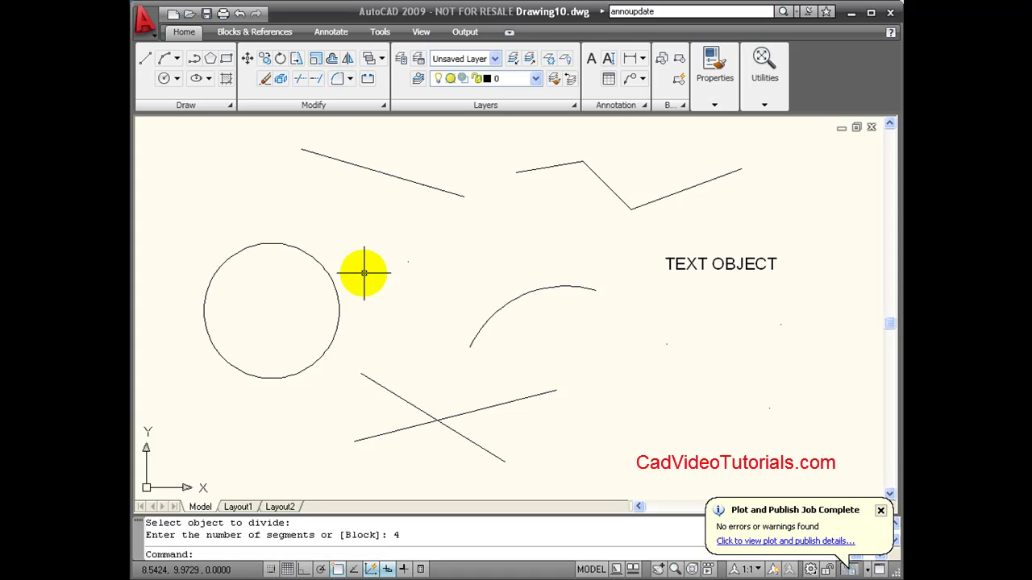
# - Draw a zigzag of connected lines that snaps to each of the three division nodes on the upper-left line, dipping below it between them
pyautogui.click(145, 61)
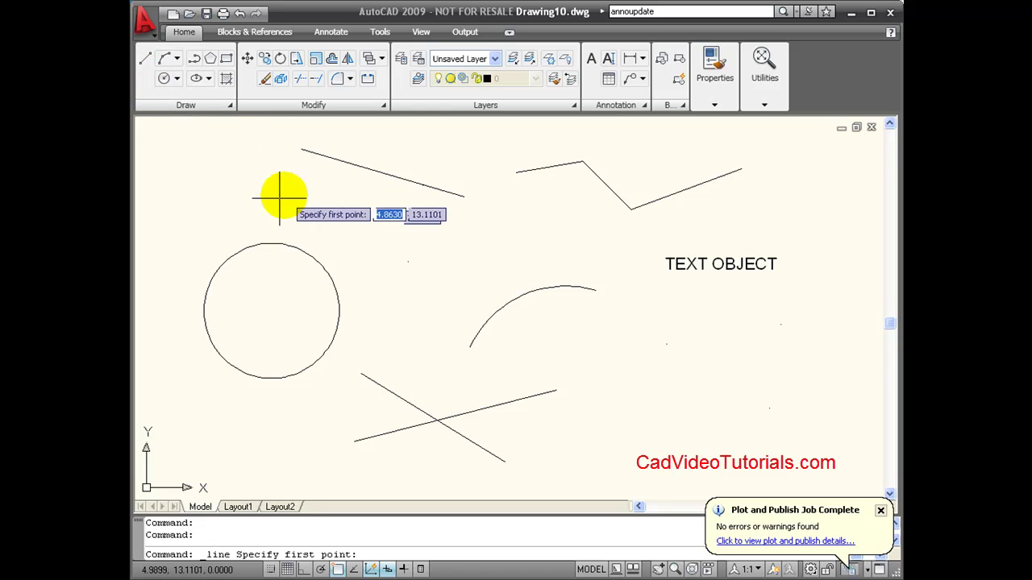
pyautogui.click(342, 160)
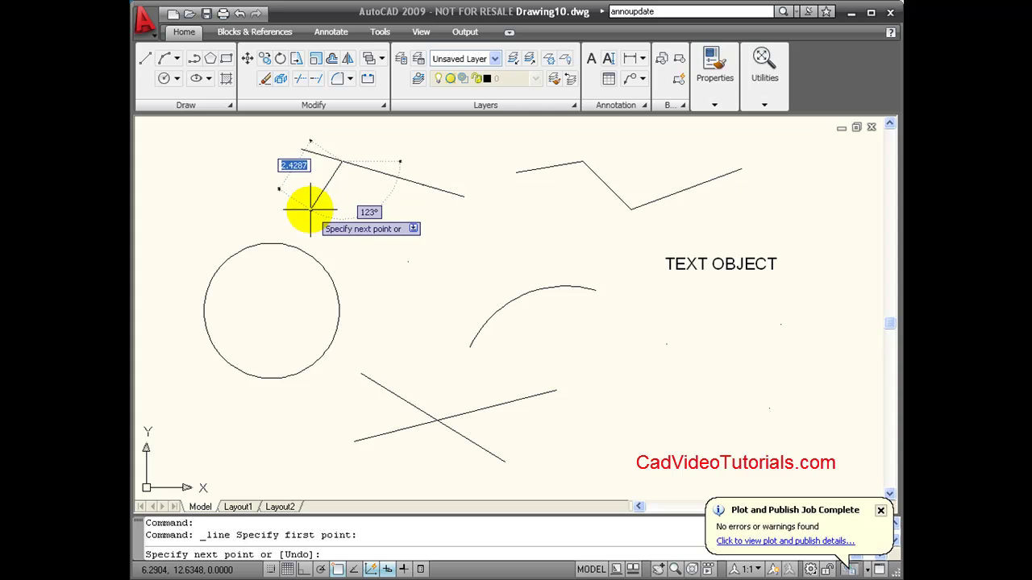
pyautogui.click(337, 215)
pyautogui.click(331, 225)
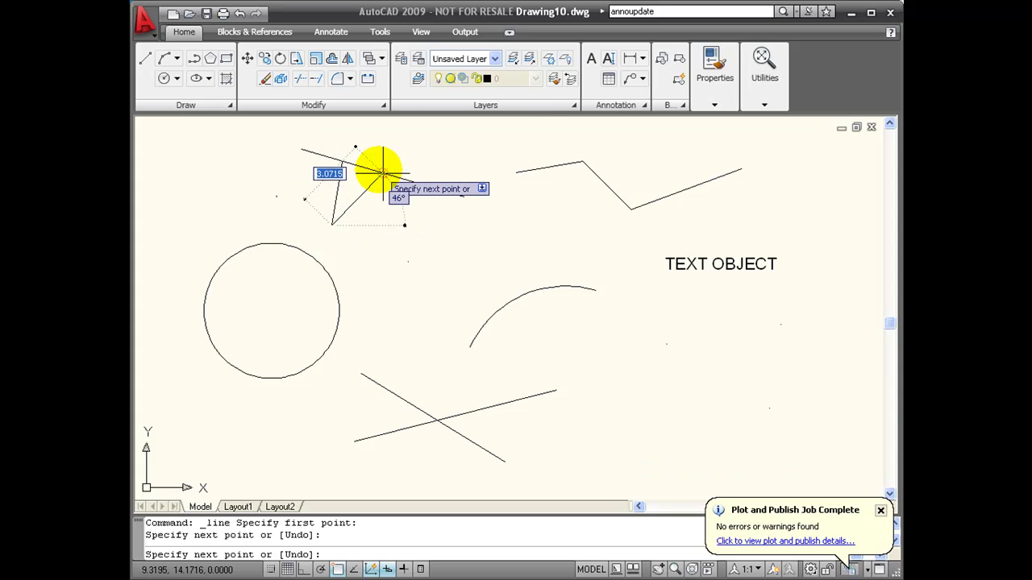
pyautogui.click(383, 173)
pyautogui.click(385, 242)
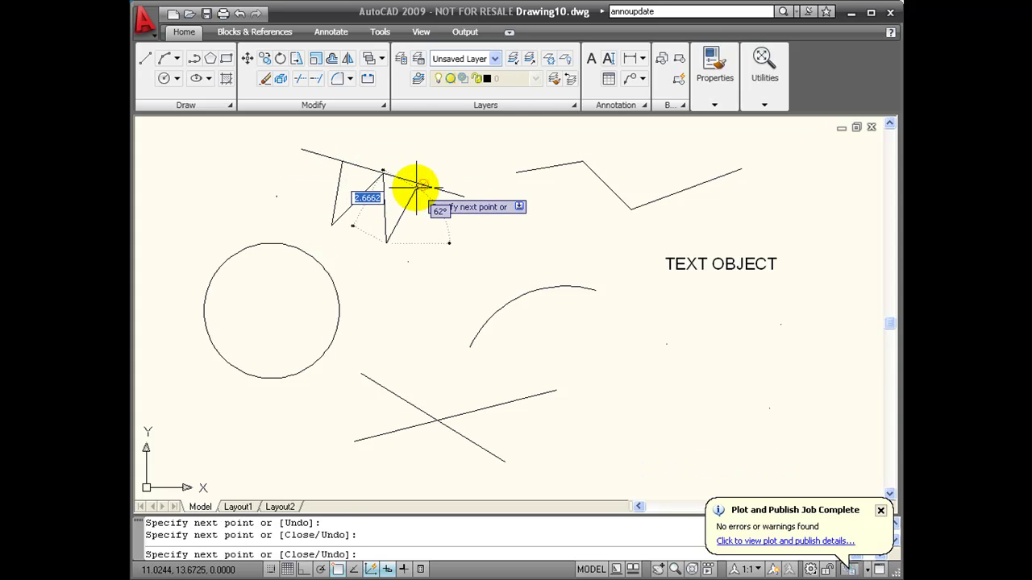
pyautogui.click(422, 186)
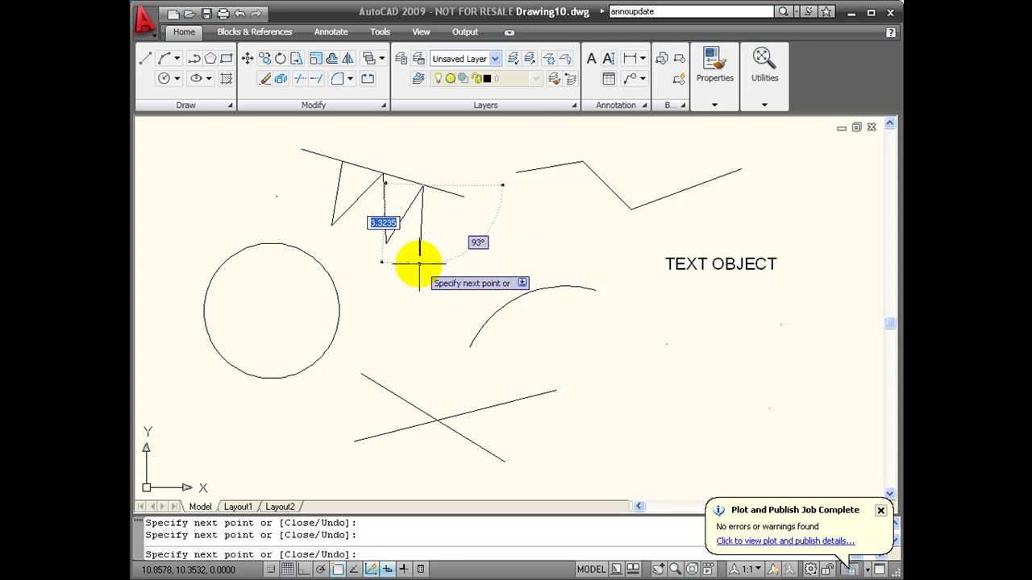
# - Continue the connected lines from the last division node through the three point objects below the text, snapping to each node
pyautogui.click(666, 343)
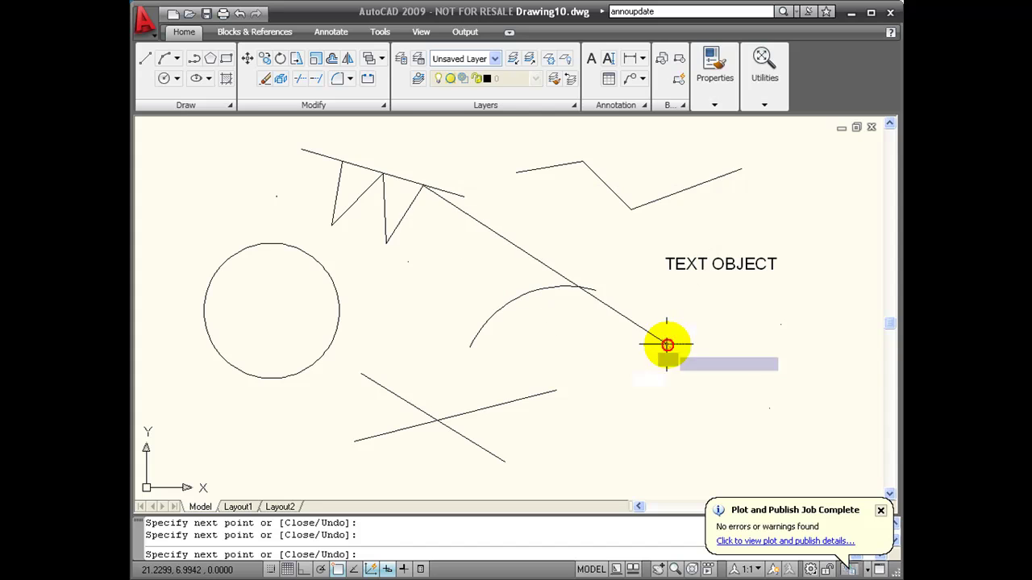
pyautogui.click(780, 324)
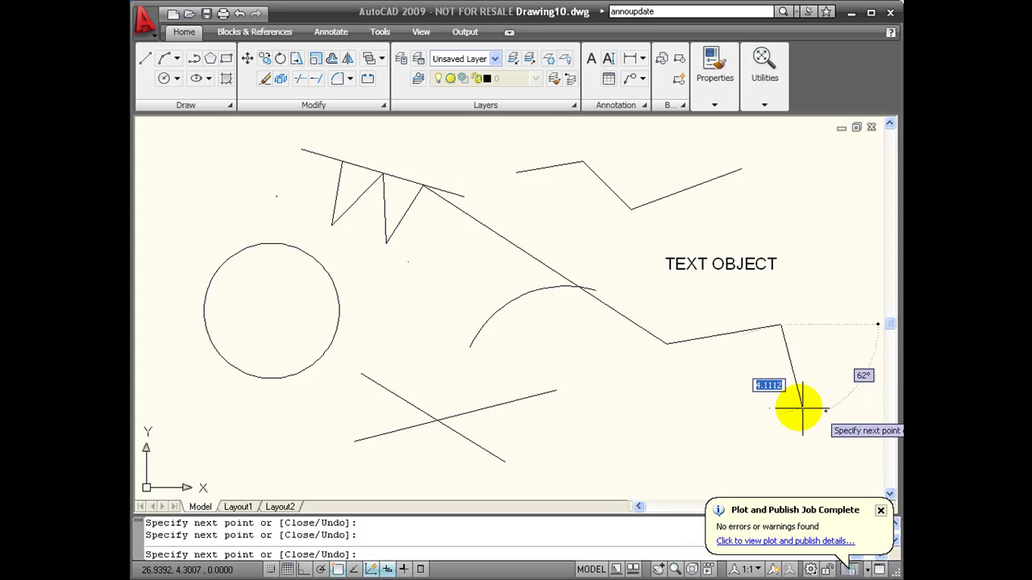
pyautogui.click(770, 409)
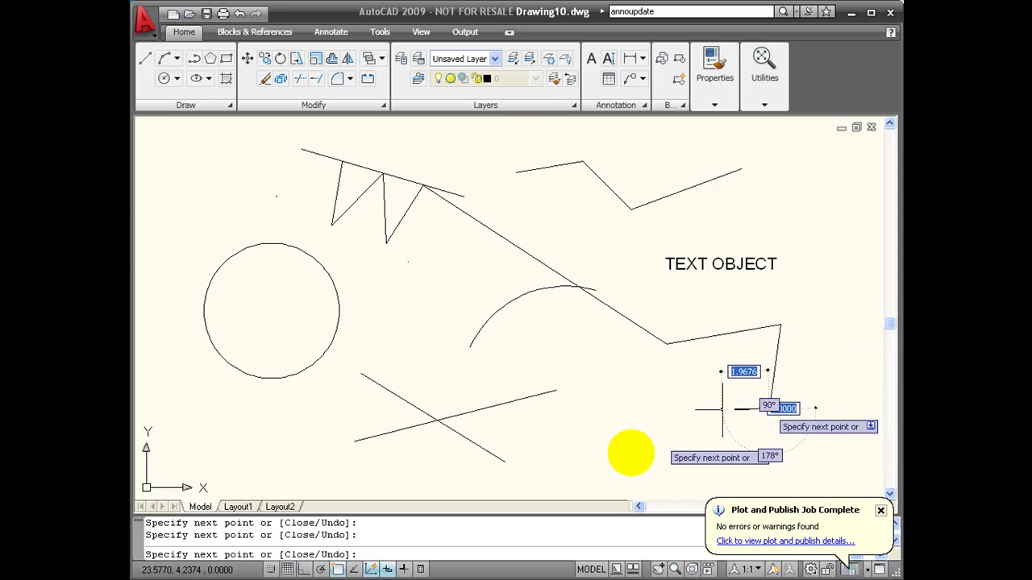
# - Undo the connected lines and replace Node with Quadrant as the only active object snap mode
pyautogui.rightClick(603, 406)
pyautogui.click(635, 232)
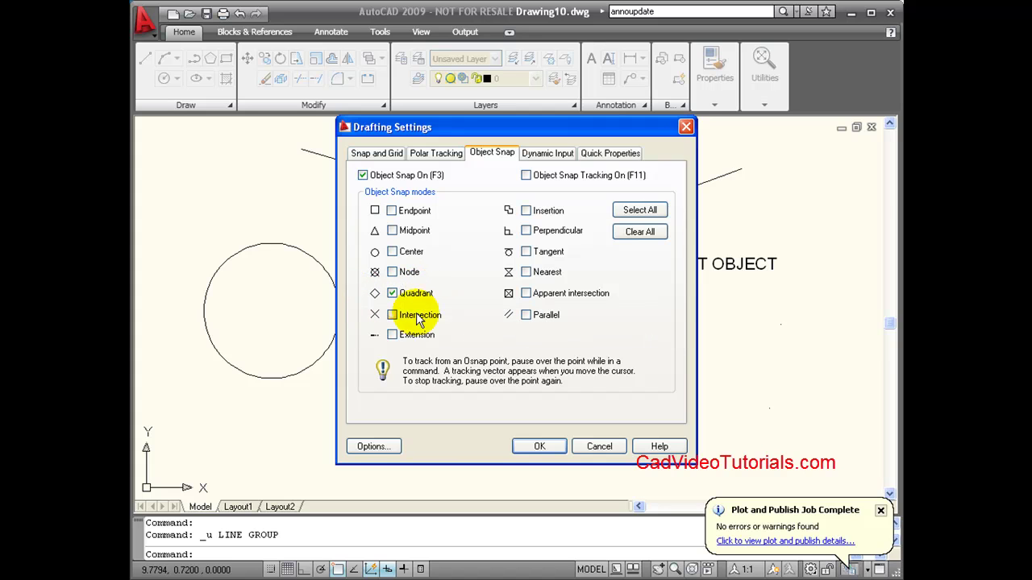
pyautogui.click(536, 446)
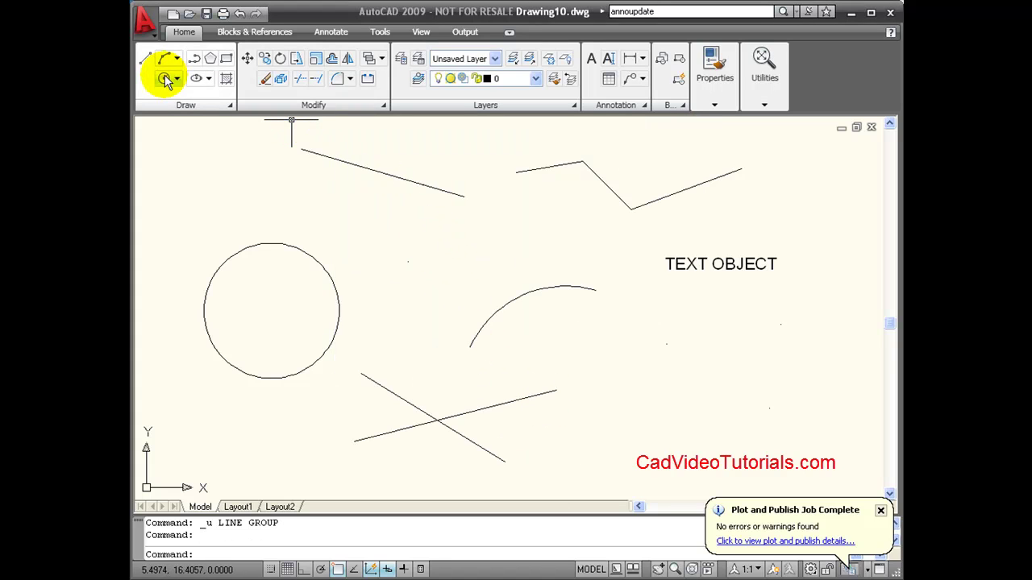
# - Start a line at the circle's bottom quadrant point
pyautogui.click(146, 60)
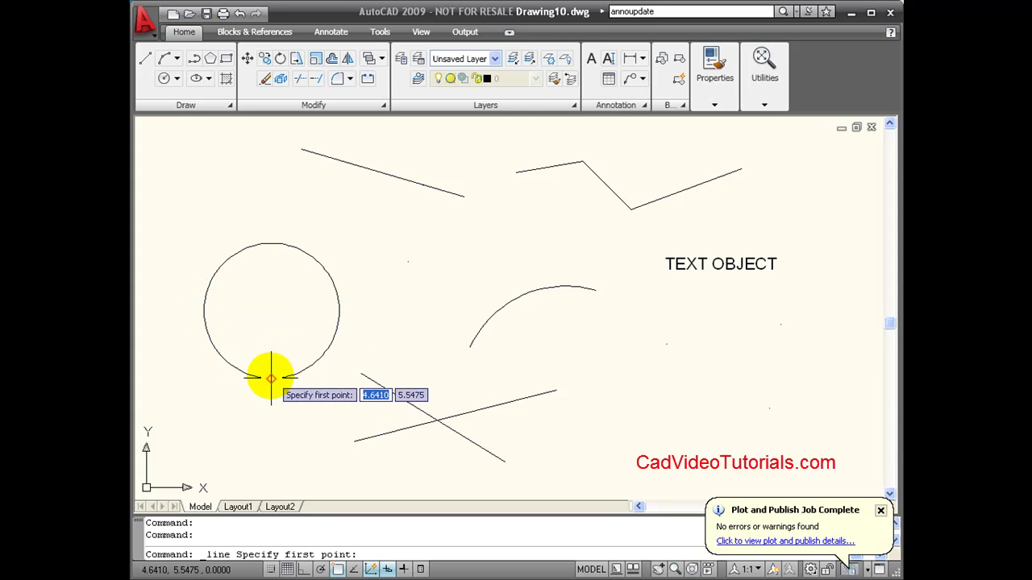
pyautogui.click(271, 378)
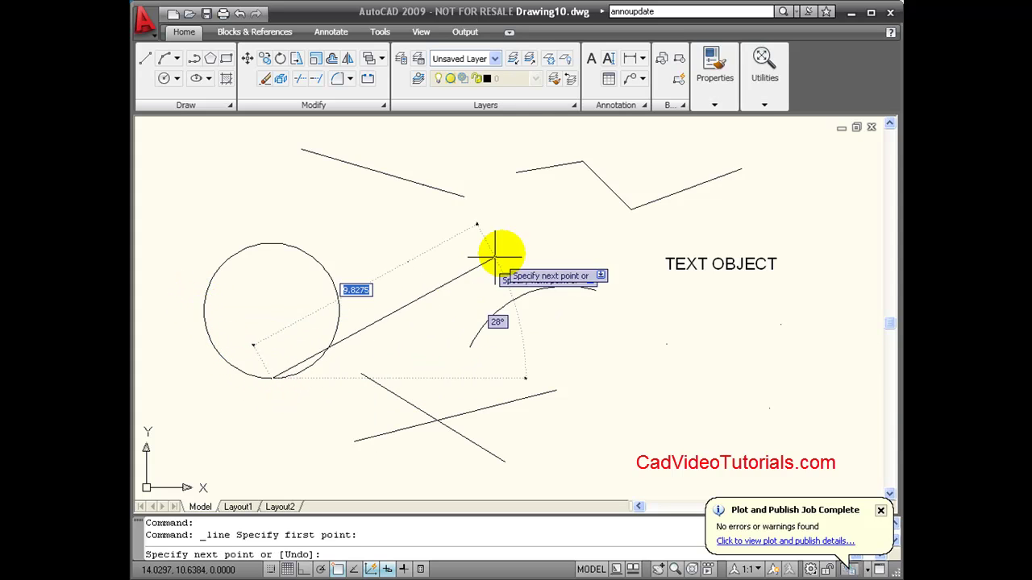